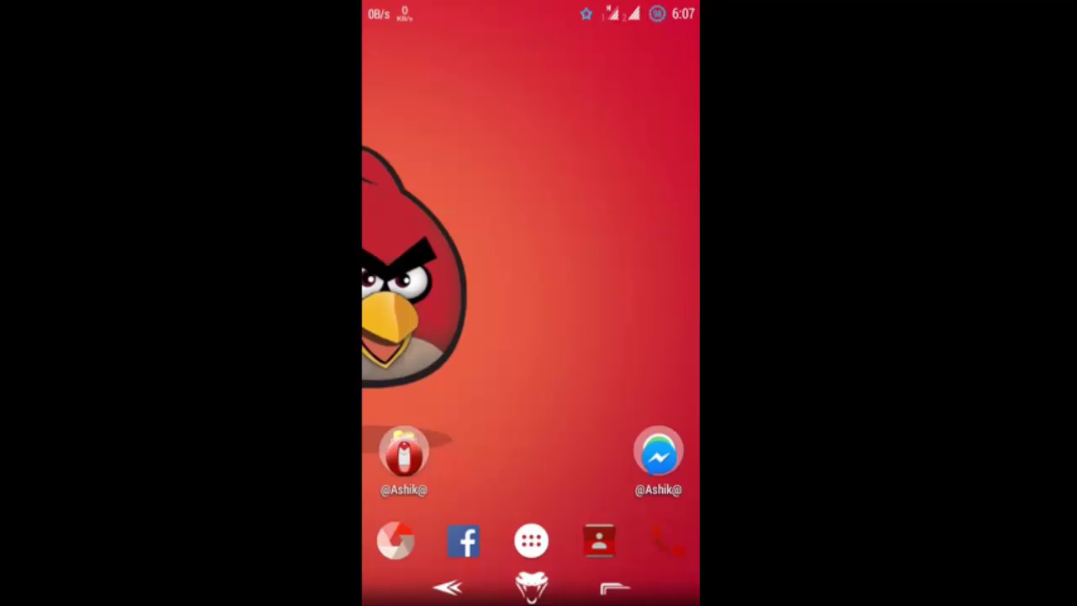
Launch Play Store from the app drawer and quit its 'Background data disabled' error
{"action": "left_click", "coordinate": [531, 541]}
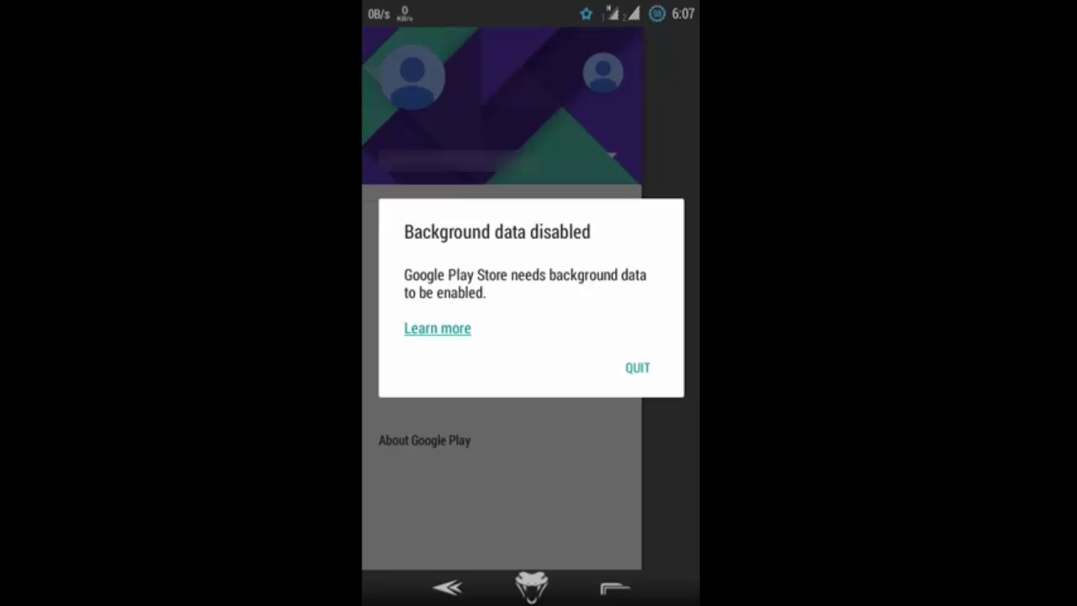
{"action": "left_click", "coordinate": [637, 368]}
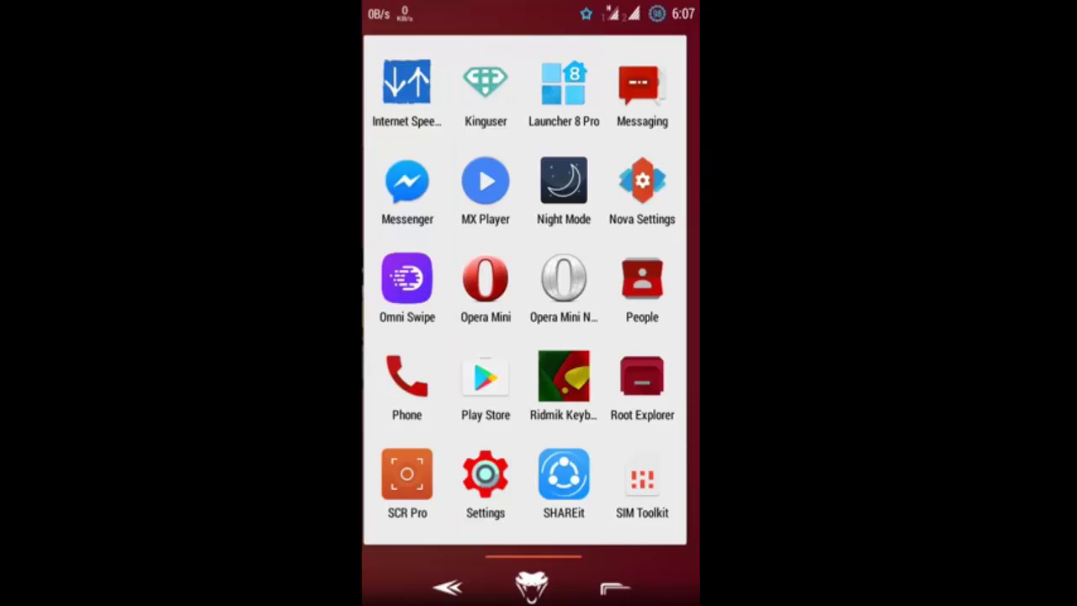
Open Settings from the app drawer and scroll down to the Apps manager
{"action": "left_click", "coordinate": [491, 474]}
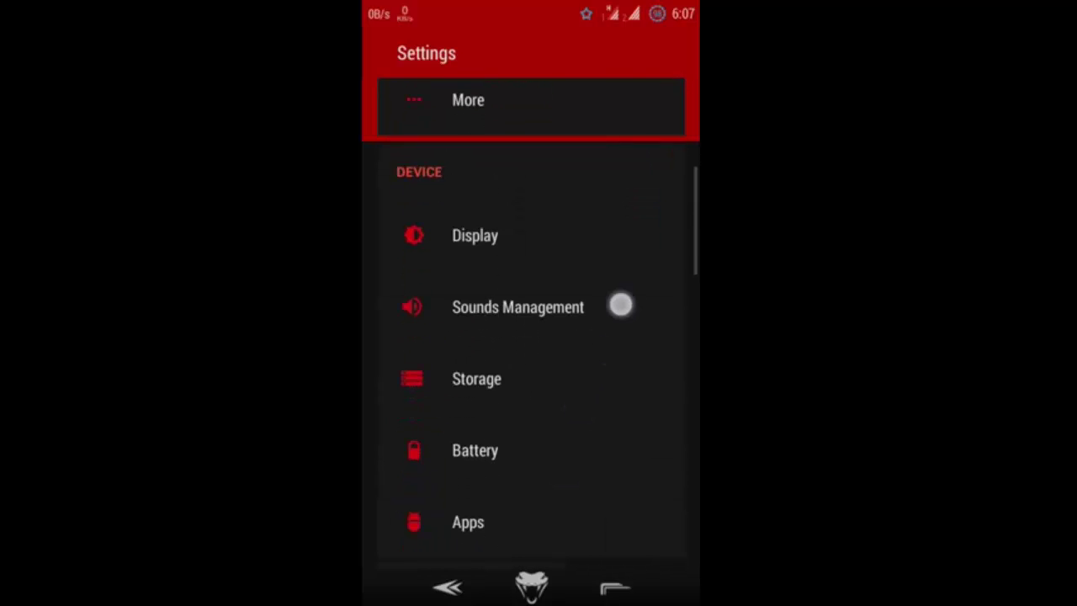
{"action": "left_click_drag", "start_coordinate": [589, 396], "coordinate": [594, 323]}
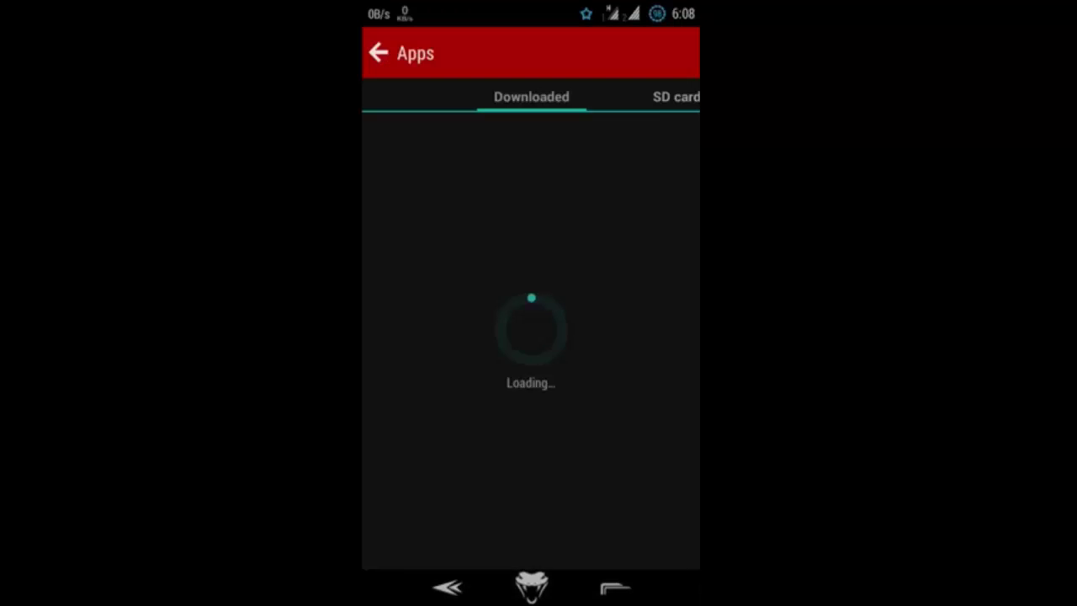
Swipe past the SD card and Running tabs to the All apps list
{"action": "left_click_drag", "start_coordinate": [606, 337], "coordinate": [471, 337]}
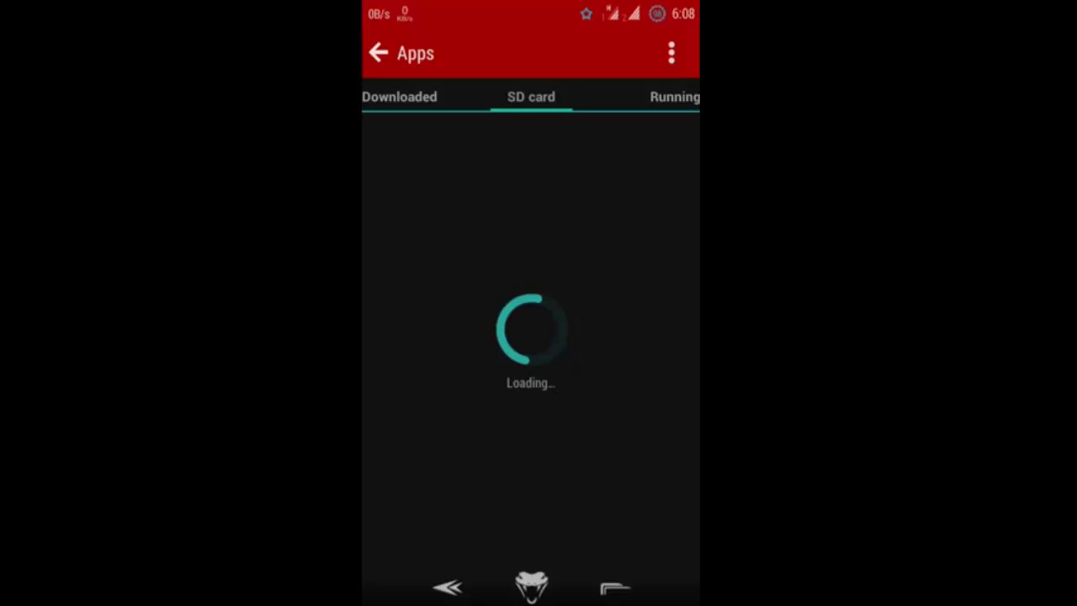
{"action": "left_click_drag", "start_coordinate": [606, 337], "coordinate": [472, 336]}
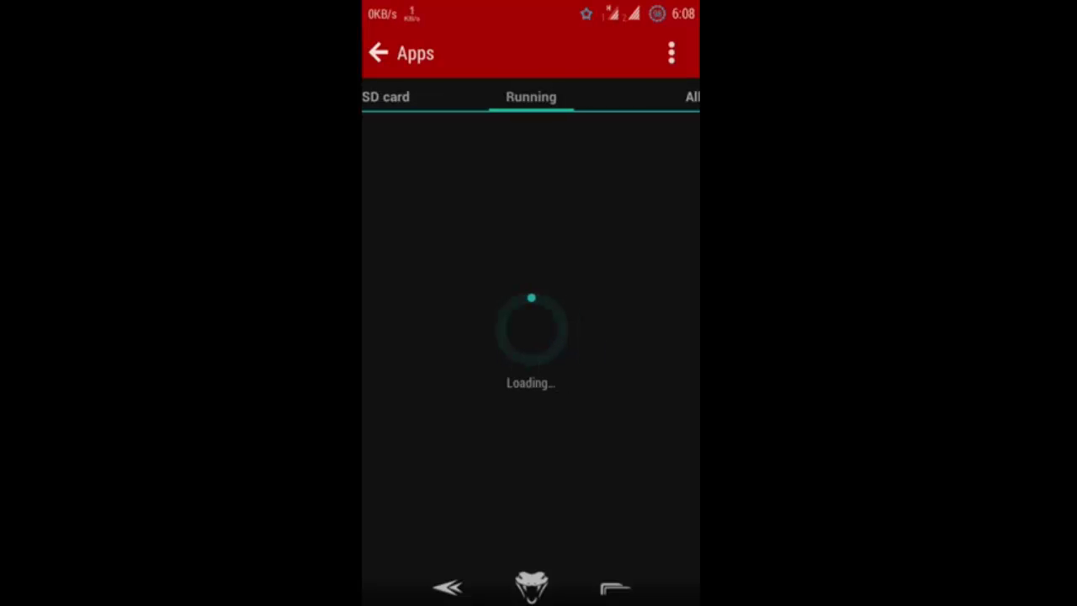
{"action": "left_click_drag", "start_coordinate": [549, 359], "coordinate": [495, 365]}
{"action": "left_click_drag", "start_coordinate": [606, 337], "coordinate": [471, 337]}
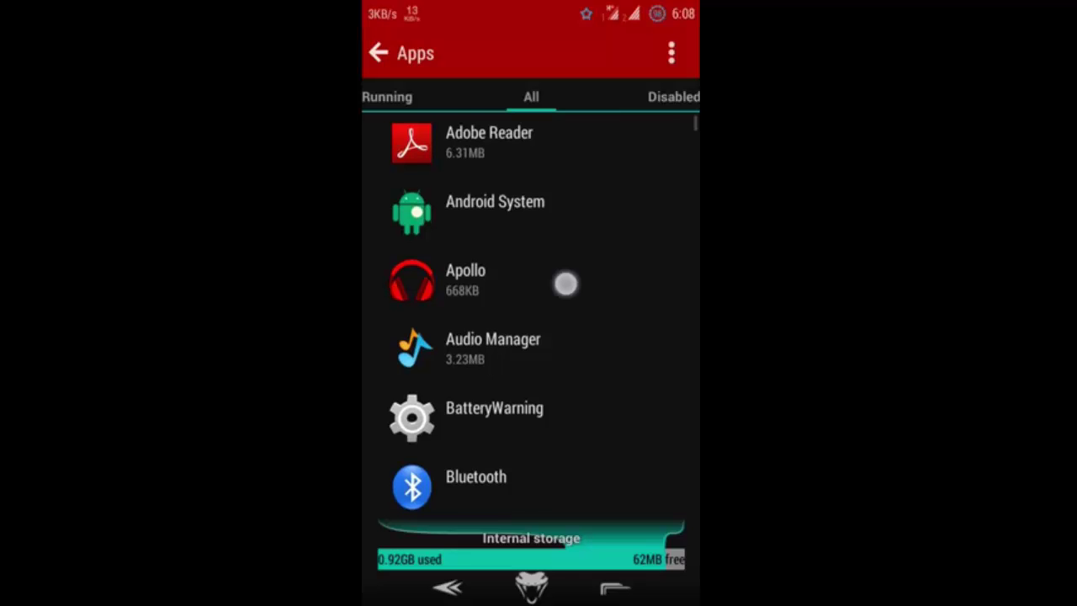
{"action": "scroll", "coordinate": [565, 282], "scroll_direction": "down", "scroll_amount": 4}
{"action": "scroll", "coordinate": [579, 249], "scroll_direction": "up", "scroll_amount": 4}
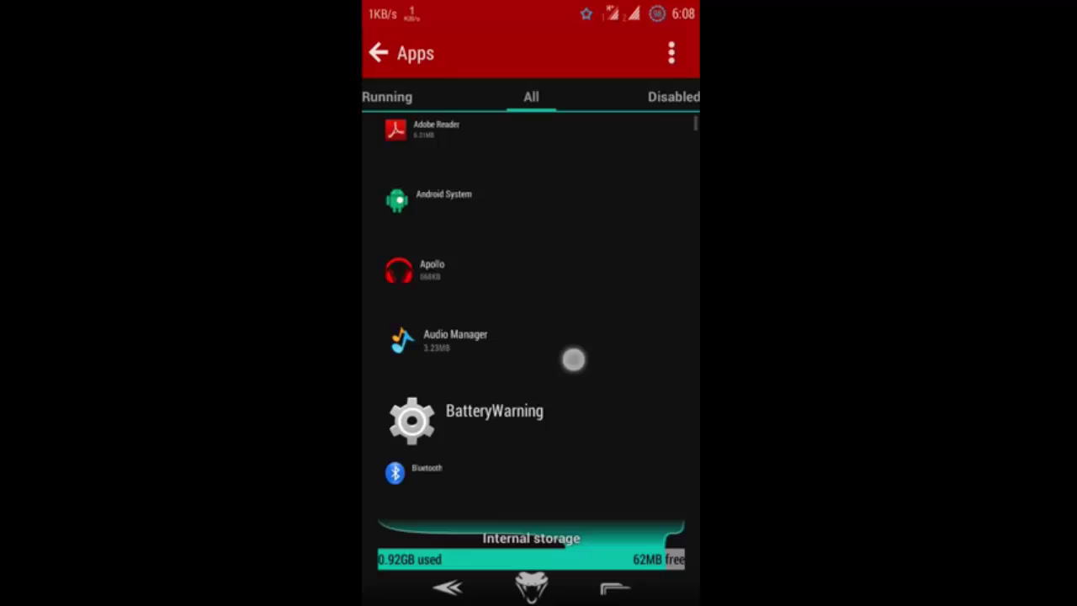
Sort the app list by size and open Google Play Store's App info page
{"action": "left_click", "coordinate": [672, 53]}
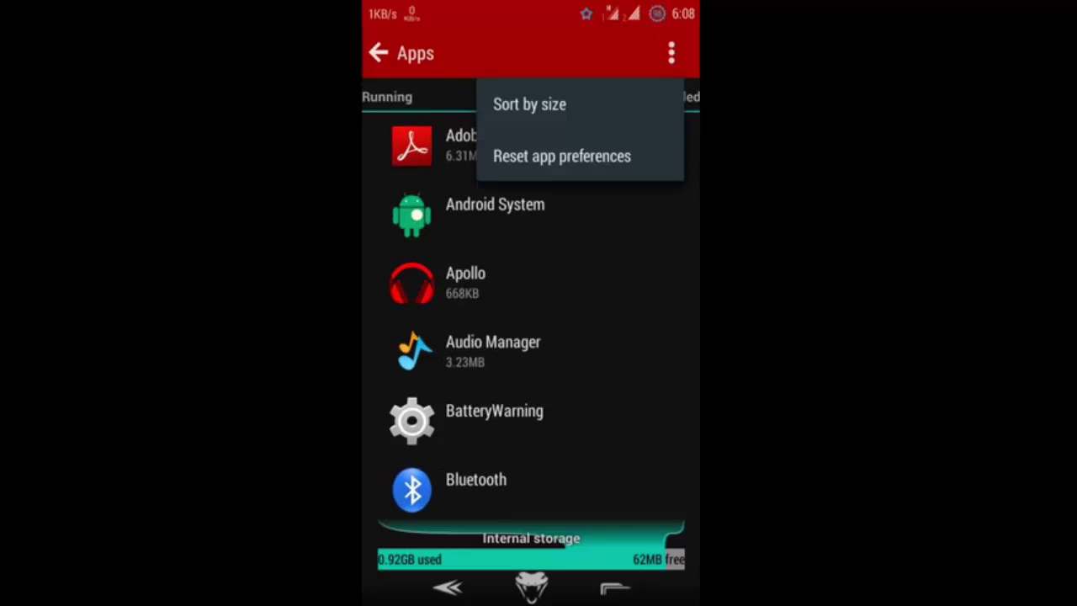
{"action": "left_click", "coordinate": [618, 102]}
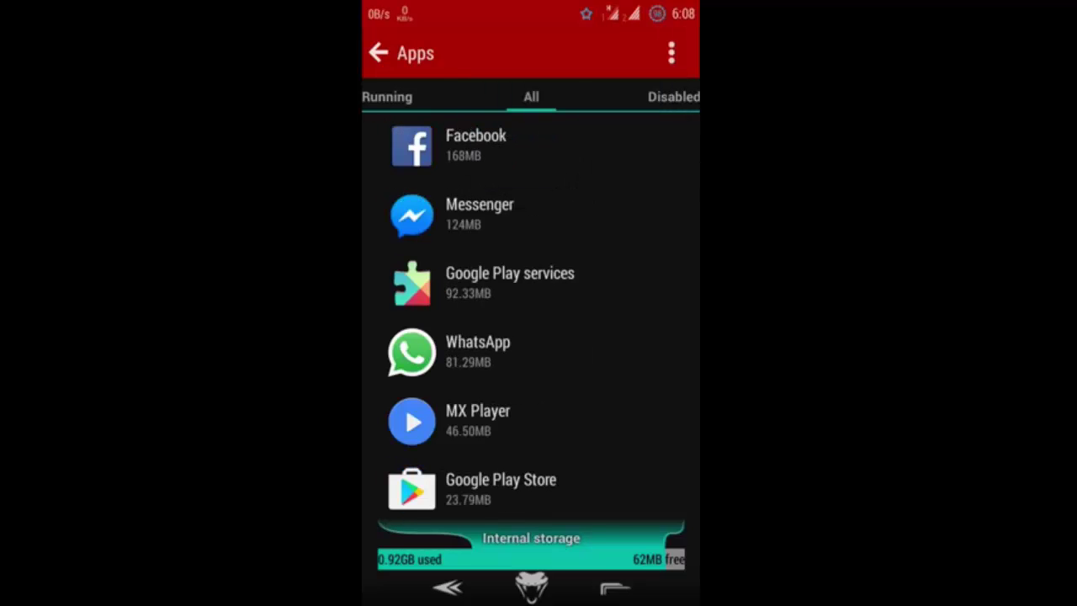
{"action": "mouse_move", "coordinate": [566, 445]}
{"action": "left_mouse_down"}
{"action": "mouse_move", "coordinate": [603, 291]}
{"action": "mouse_move", "coordinate": [570, 416]}
{"action": "mouse_move", "coordinate": [577, 342]}
{"action": "mouse_move", "coordinate": [606, 244]}
{"action": "left_mouse_up"}
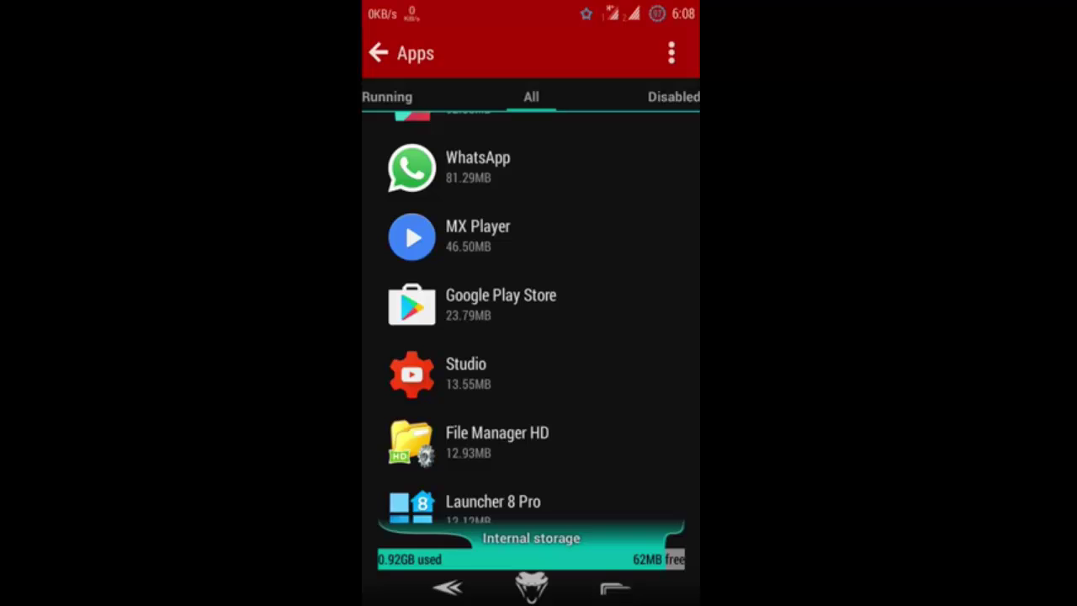
{"action": "left_click", "coordinate": [551, 298]}
Clear Google Play Store's stored data to 0.00B and confirm the deletion
{"action": "left_click", "coordinate": [500, 303]}
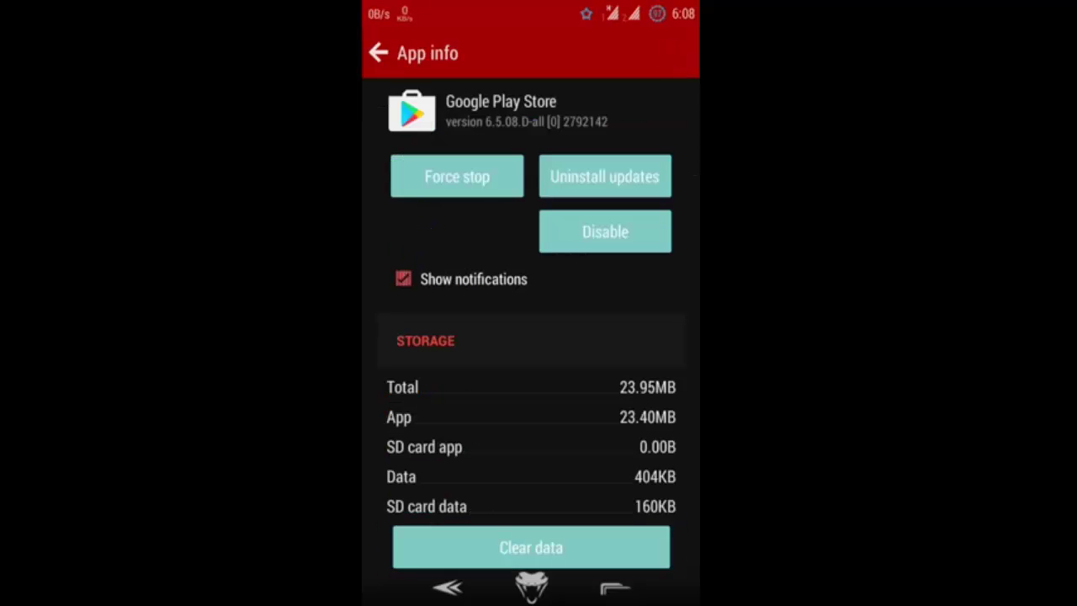
{"action": "left_click_drag", "start_coordinate": [565, 442], "coordinate": [584, 341]}
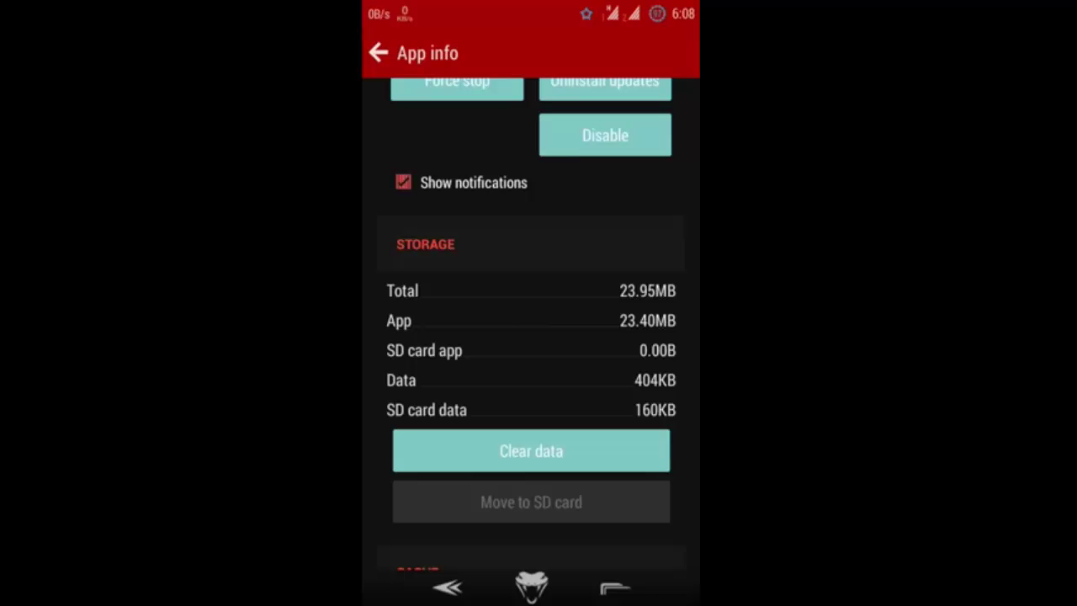
{"action": "left_click", "coordinate": [531, 451]}
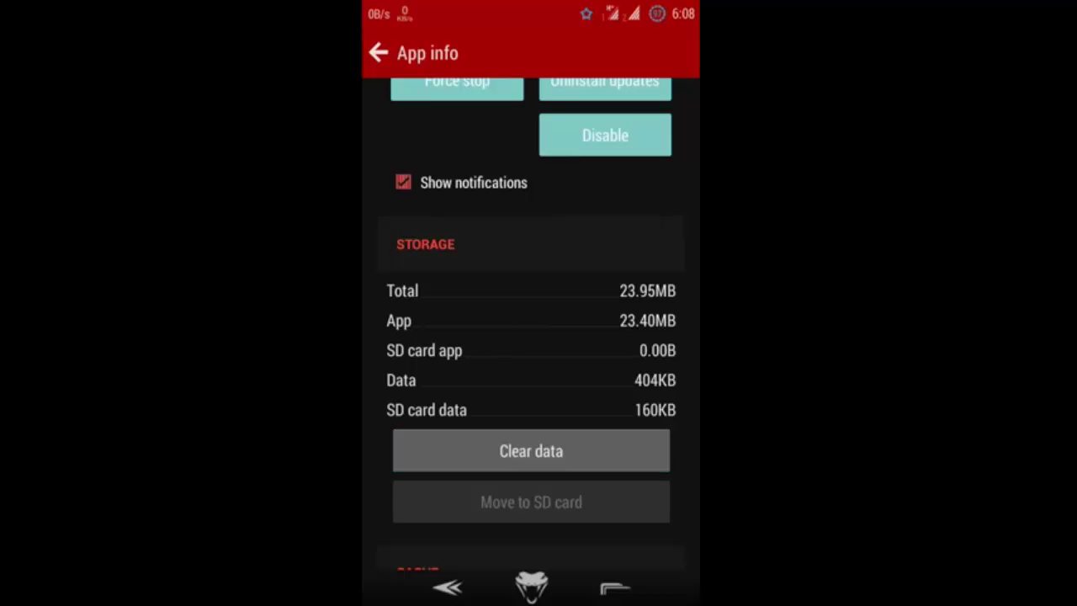
{"action": "left_click", "coordinate": [625, 361]}
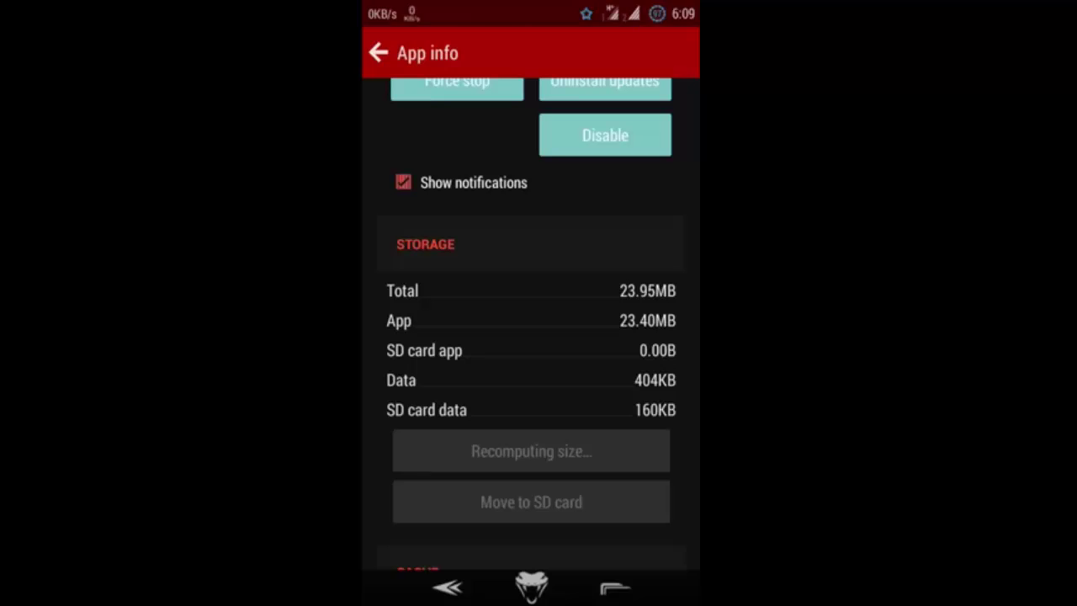
Force-stop Google Play Store and confirm with OK
{"action": "scroll", "coordinate": [601, 306], "scroll_direction": "down", "scroll_amount": 2}
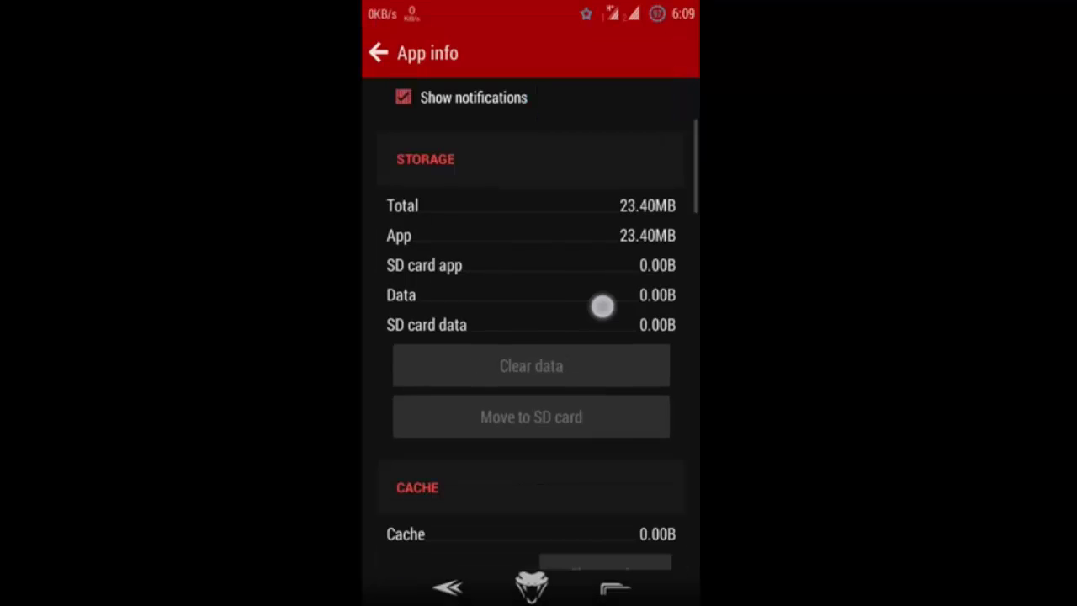
{"action": "scroll", "coordinate": [597, 365], "scroll_direction": "up", "scroll_amount": 5}
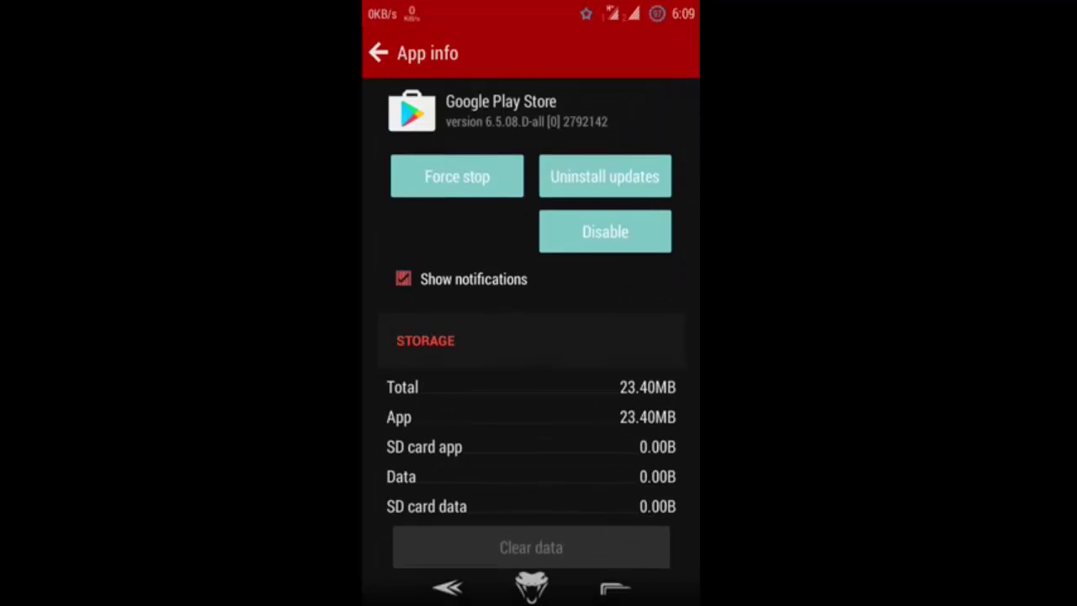
{"action": "left_click", "coordinate": [477, 176]}
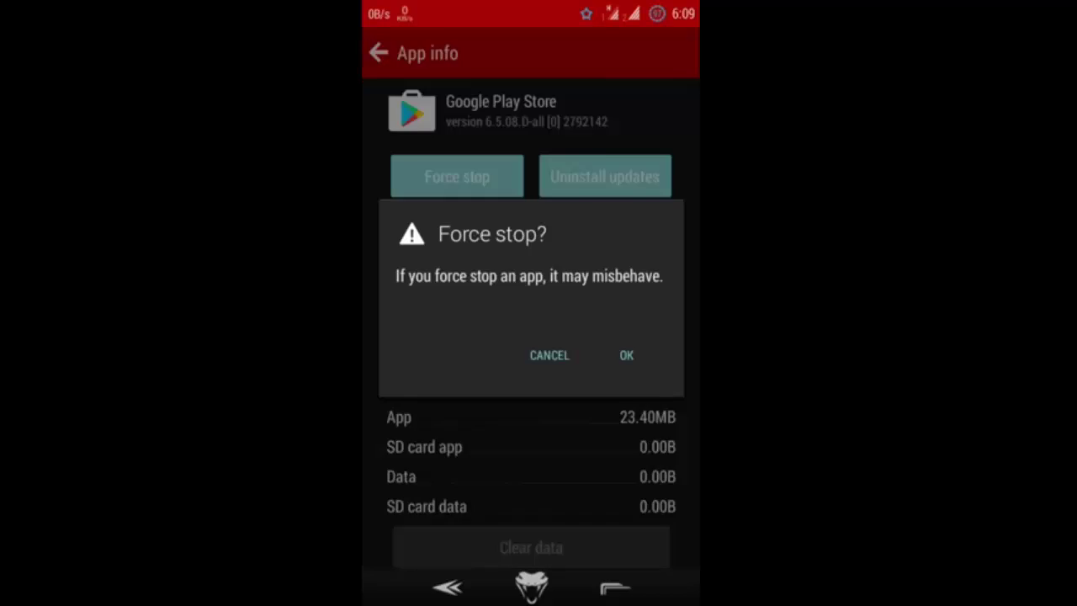
{"action": "left_click", "coordinate": [627, 355]}
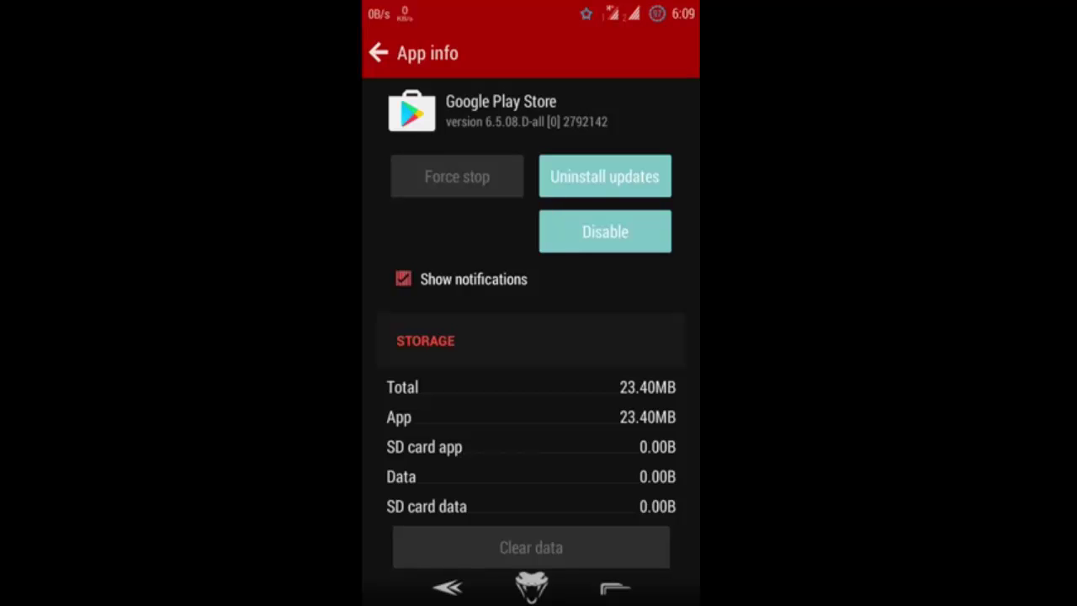
Back out to the home screen and relaunch Play Store from the app drawer
{"action": "left_click", "coordinate": [448, 588]}
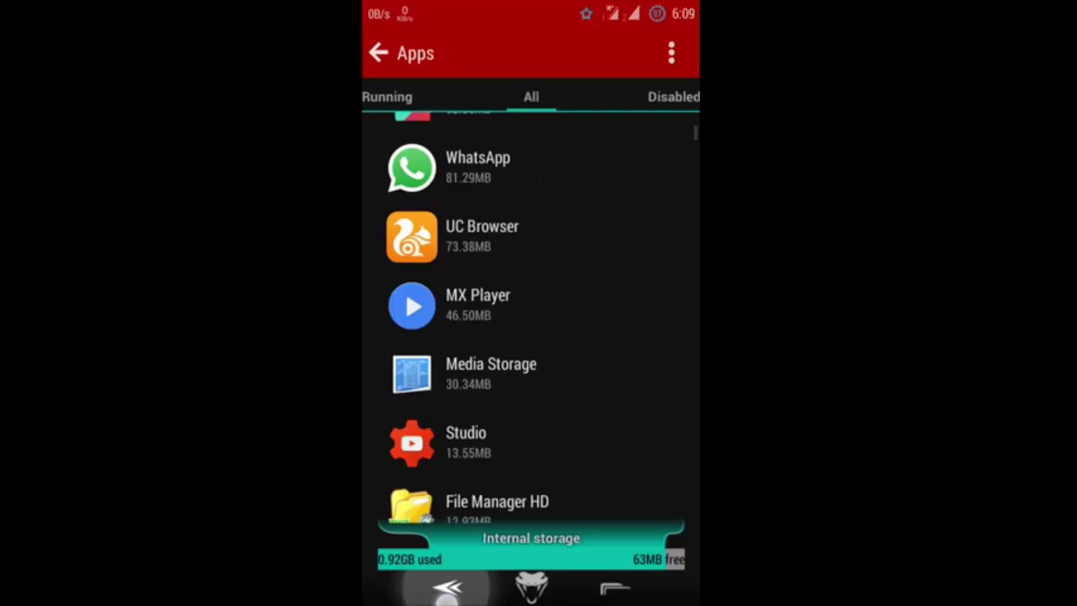
{"action": "left_click", "coordinate": [448, 588]}
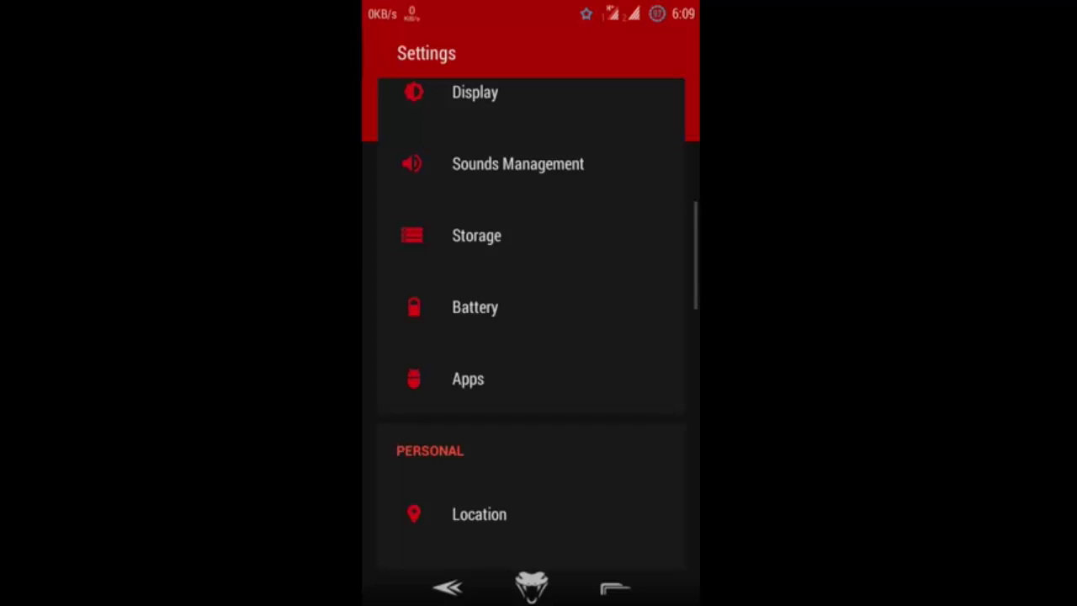
{"action": "left_click", "coordinate": [447, 587]}
{"action": "left_click", "coordinate": [531, 541]}
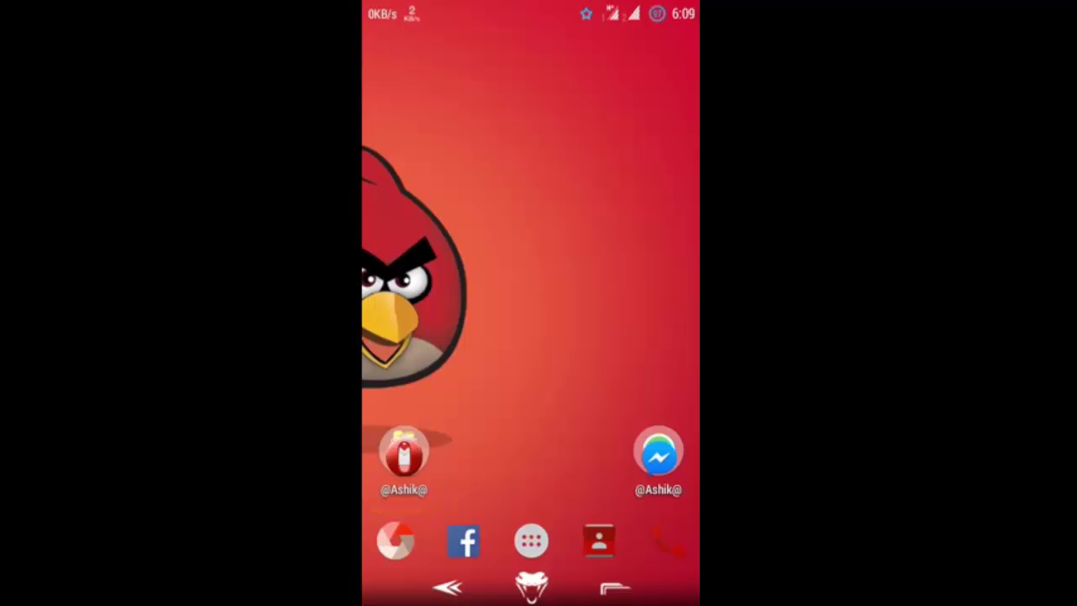
{"action": "left_click", "coordinate": [493, 379]}
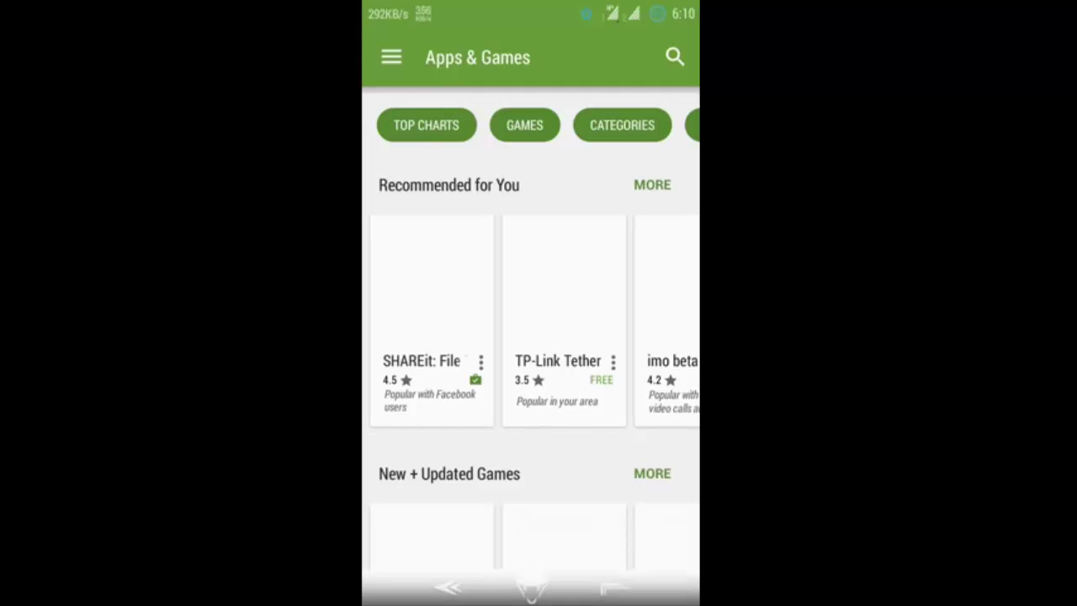
{"action": "left_click_drag", "start_coordinate": [584, 409], "coordinate": [570, 485]}
{"action": "left_click", "coordinate": [392, 56]}
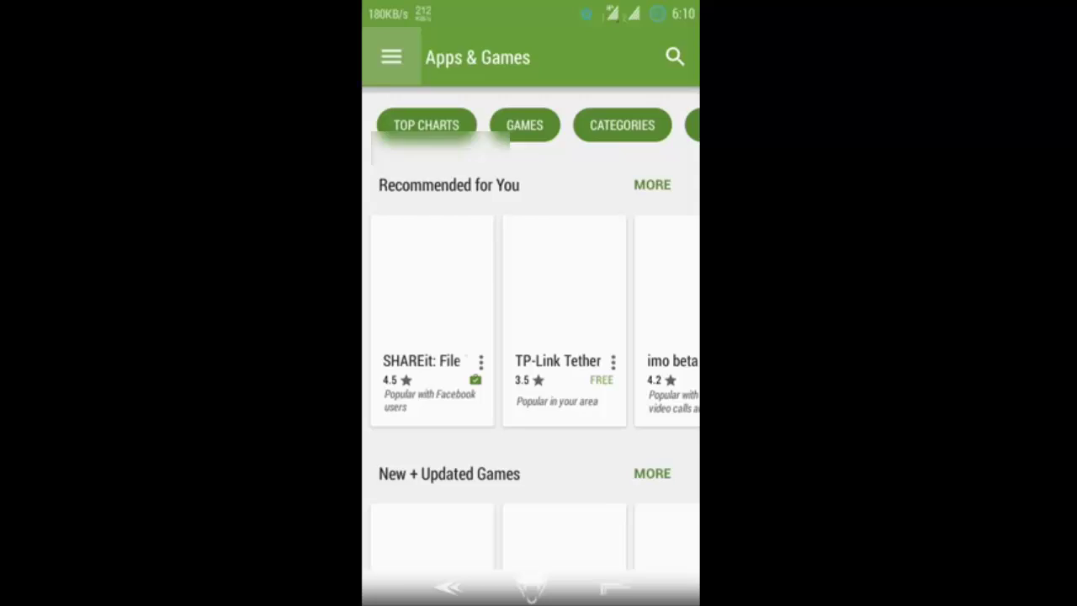
{"action": "key", "text": "Escape"}
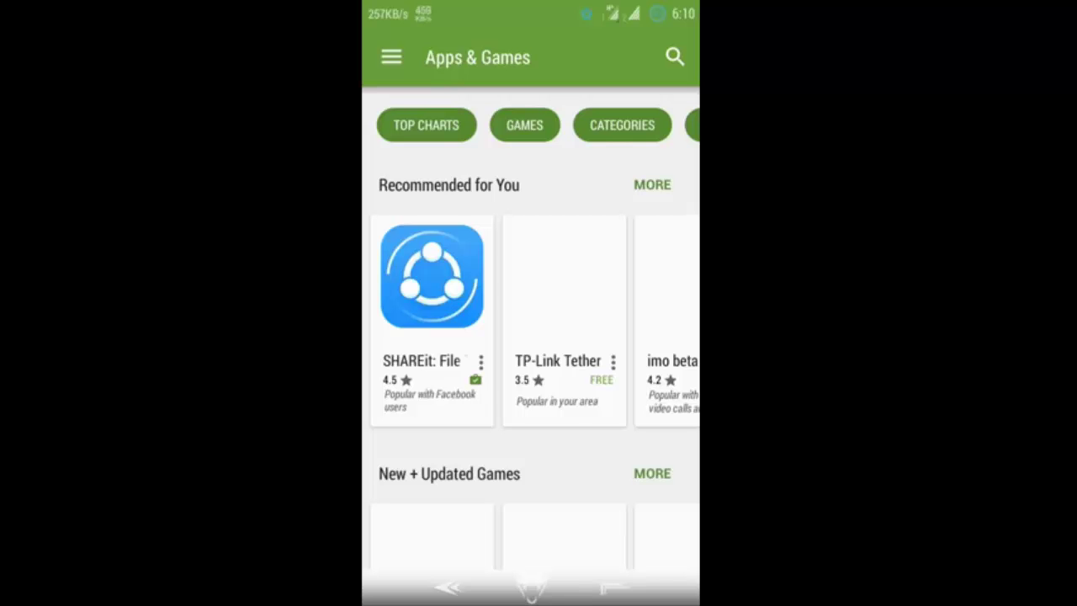
{"action": "mouse_move", "coordinate": [640, 357]}
{"action": "left_mouse_down"}
{"action": "mouse_move", "coordinate": [585, 358]}
{"action": "mouse_move", "coordinate": [641, 357]}
{"action": "left_mouse_up"}
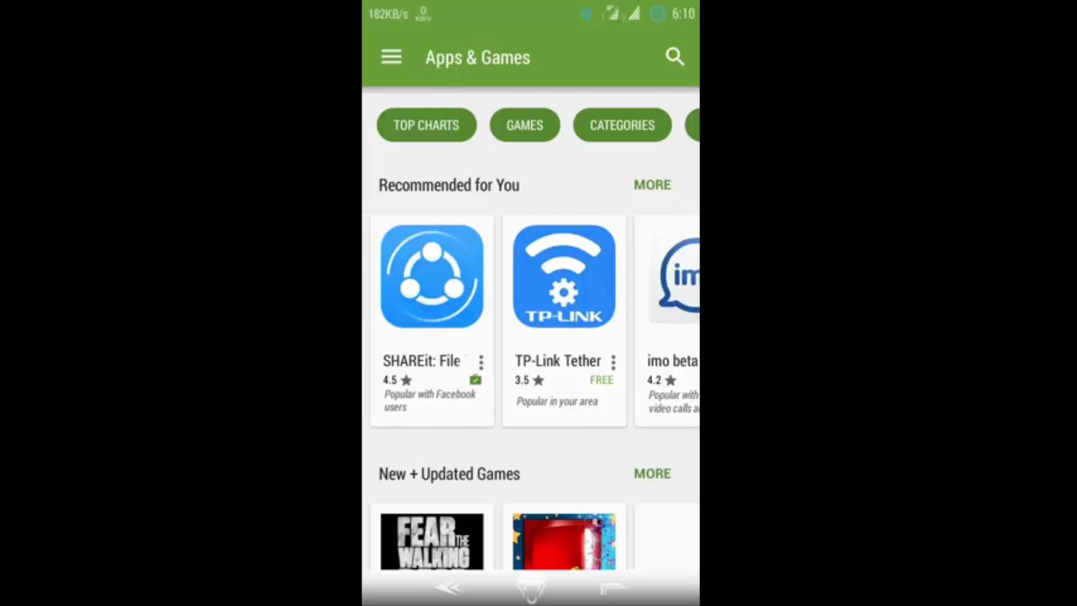